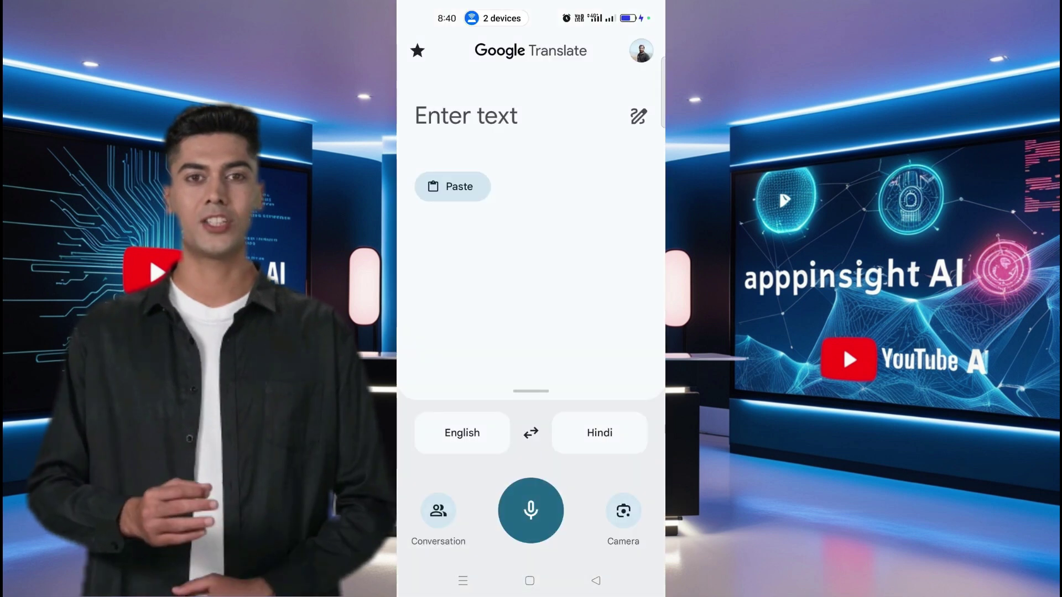
Step: Set the target language to Chinese (Simplified), keeping English as the source
left_click(599, 433)
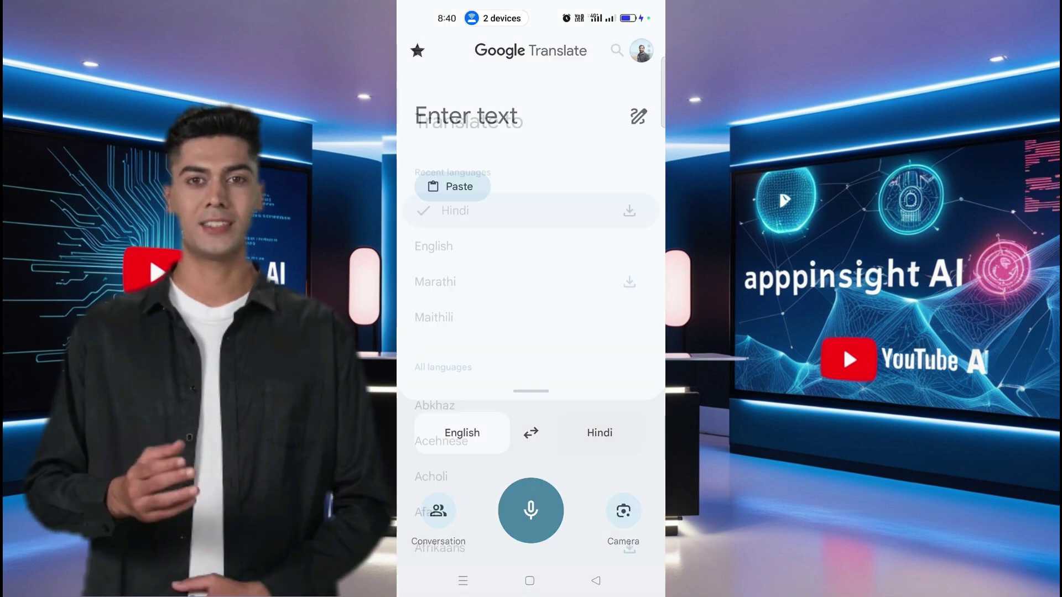
scroll(597, 437, "down", 10)
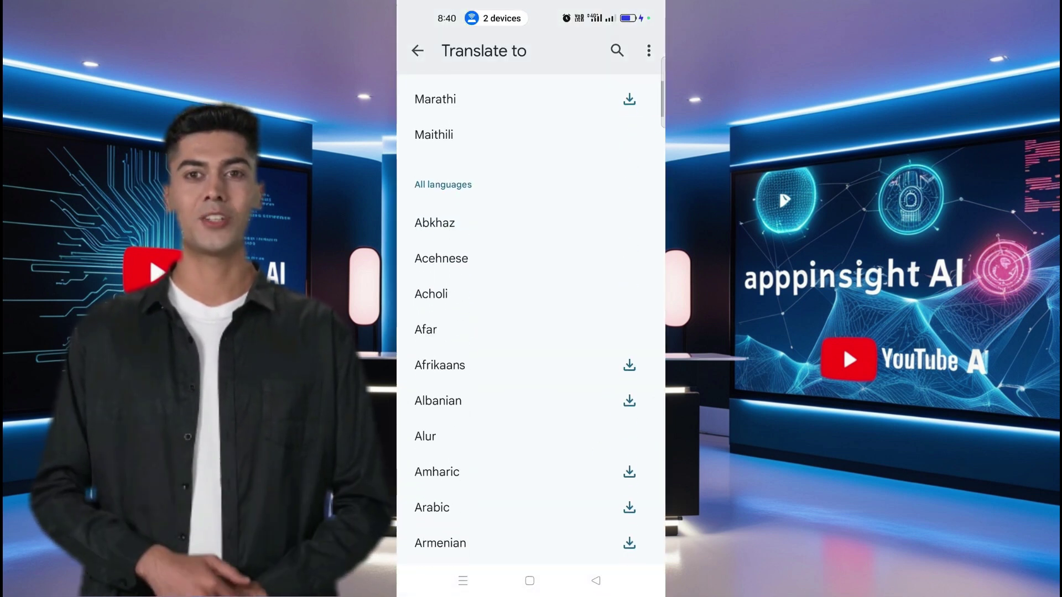
scroll(531, 321, "up", 2)
scroll(531, 321, "down", 10)
left_click(454, 143)
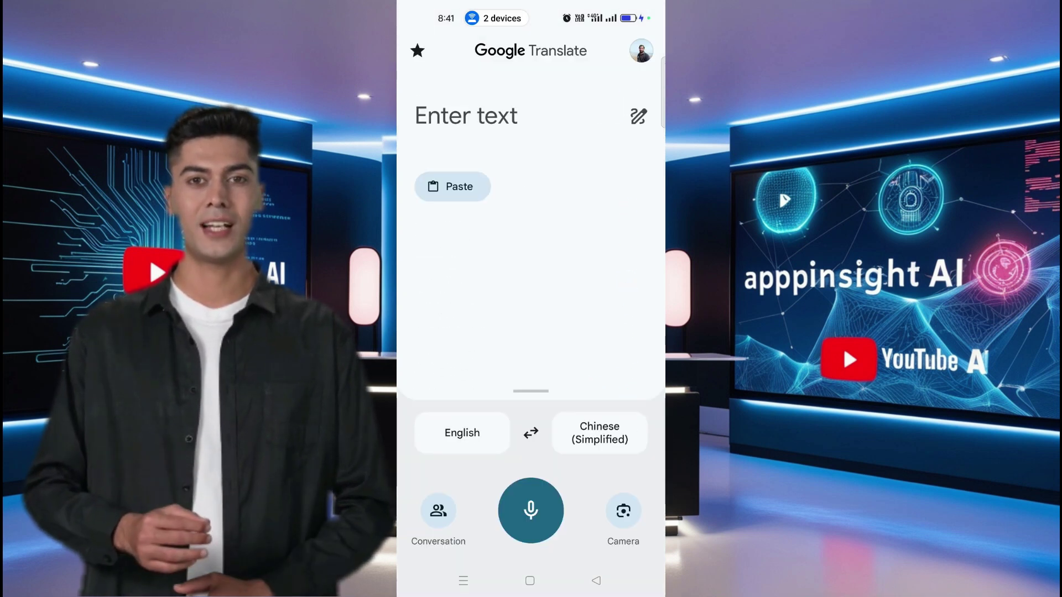
Step: Paste the copied English passage about the 2024 Paris Paralympics for translation and read through the Chinese (Simplified) result
left_click(457, 264)
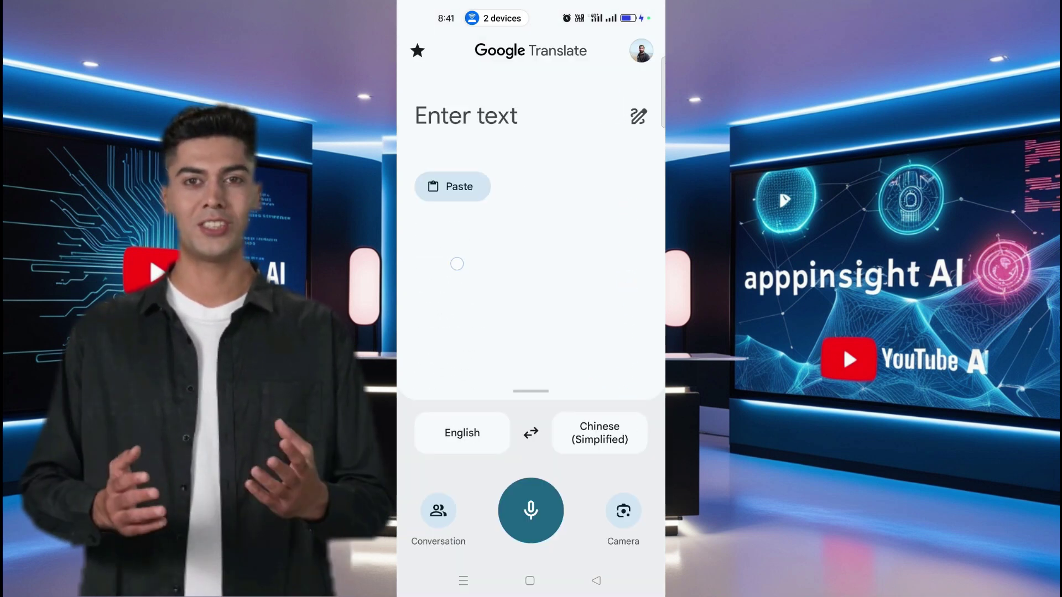
left_click(452, 162)
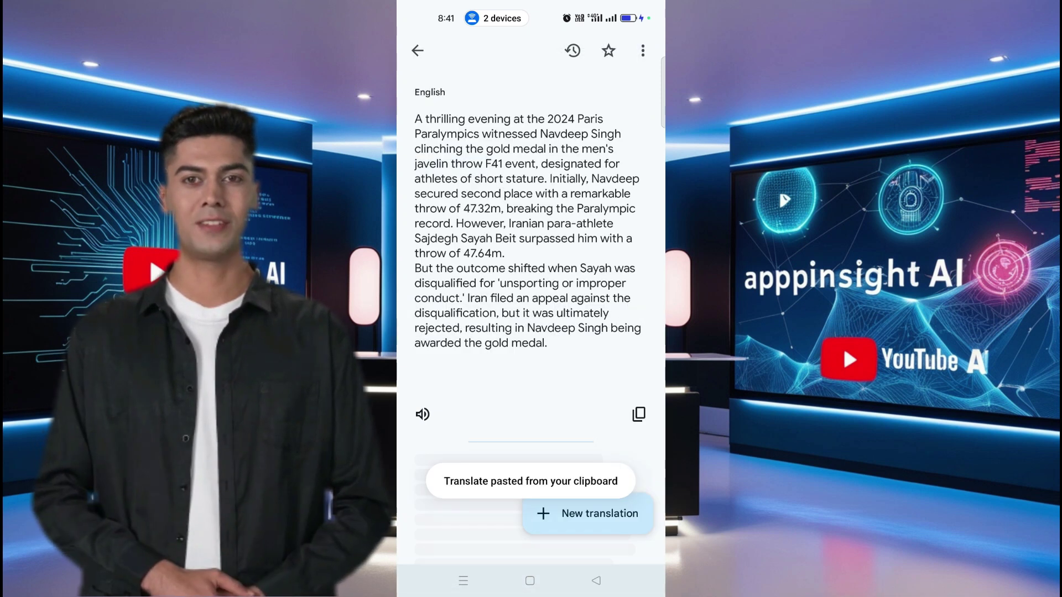
scroll(531, 325, "down", 6)
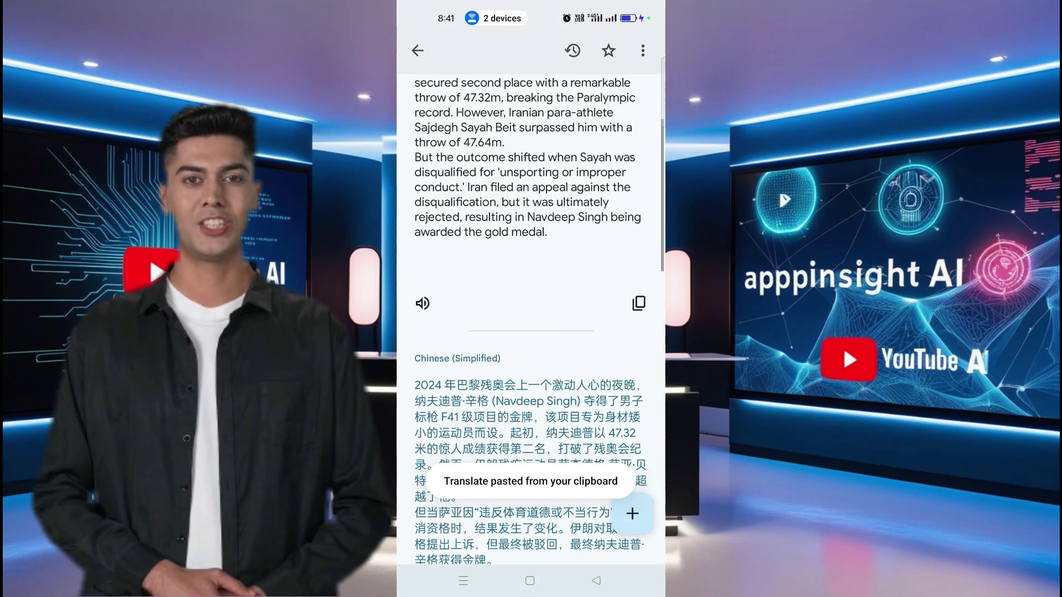
scroll(531, 325, "down", 2)
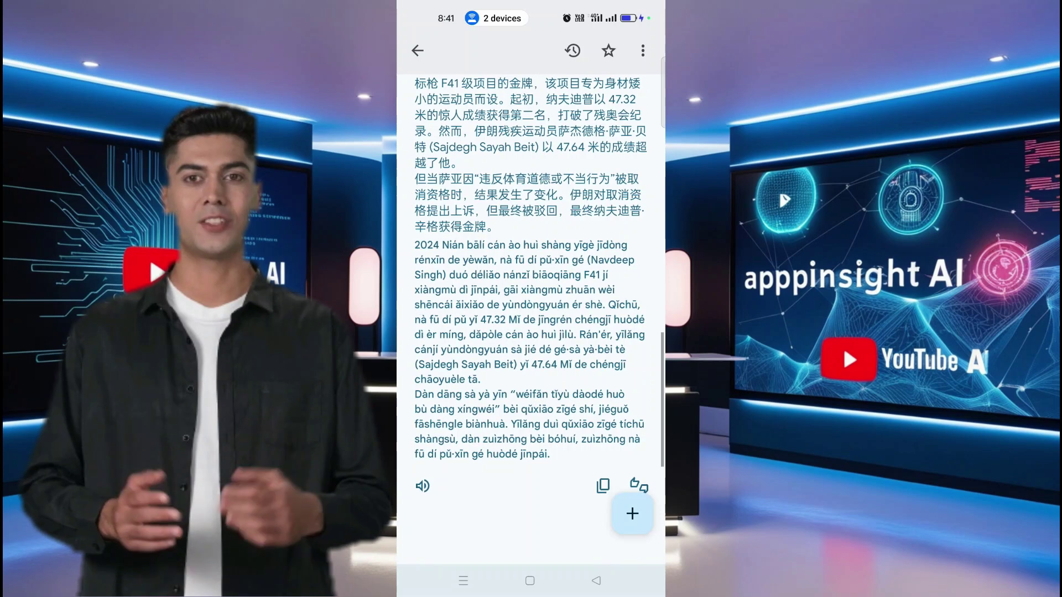
scroll(531, 325, "up", 3)
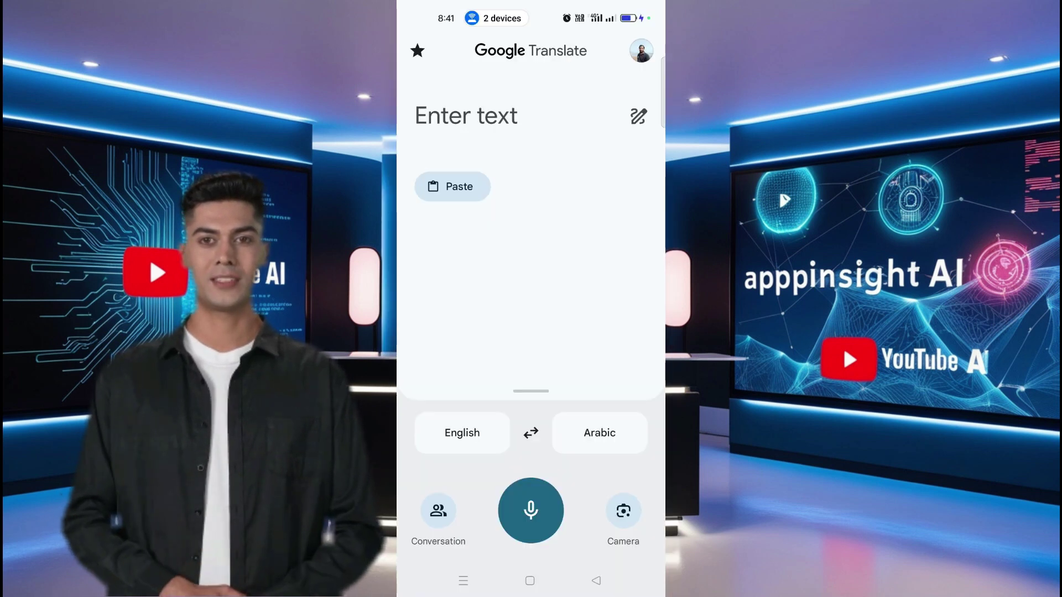
Step: Paste the copied English passage to translate it into Arabic
left_click(452, 186)
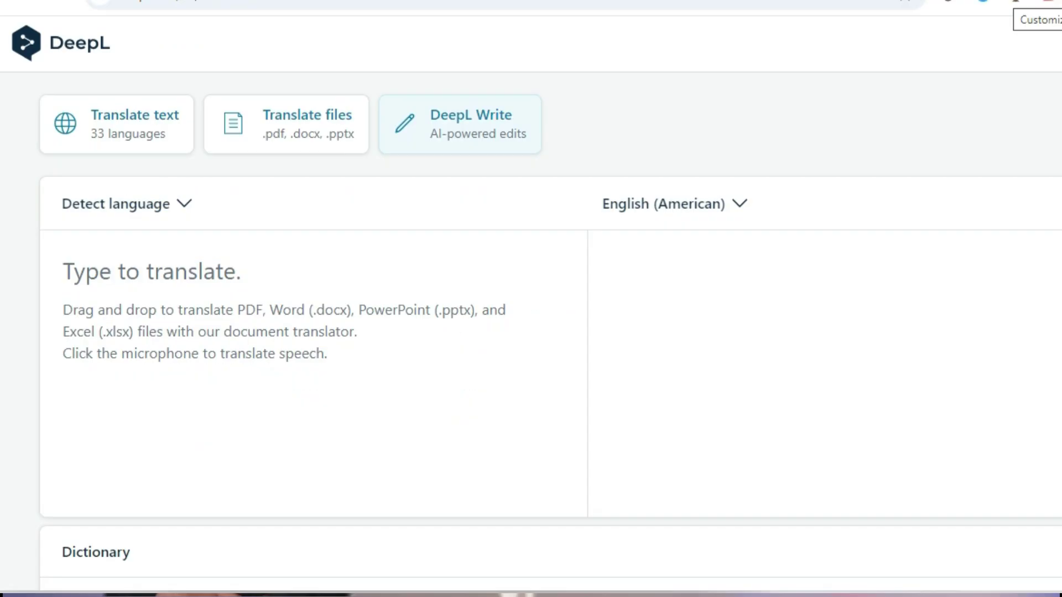
Step: In DeepL, paste the copied Paralympics passage as source text and set the target language to German
left_click(125, 274)
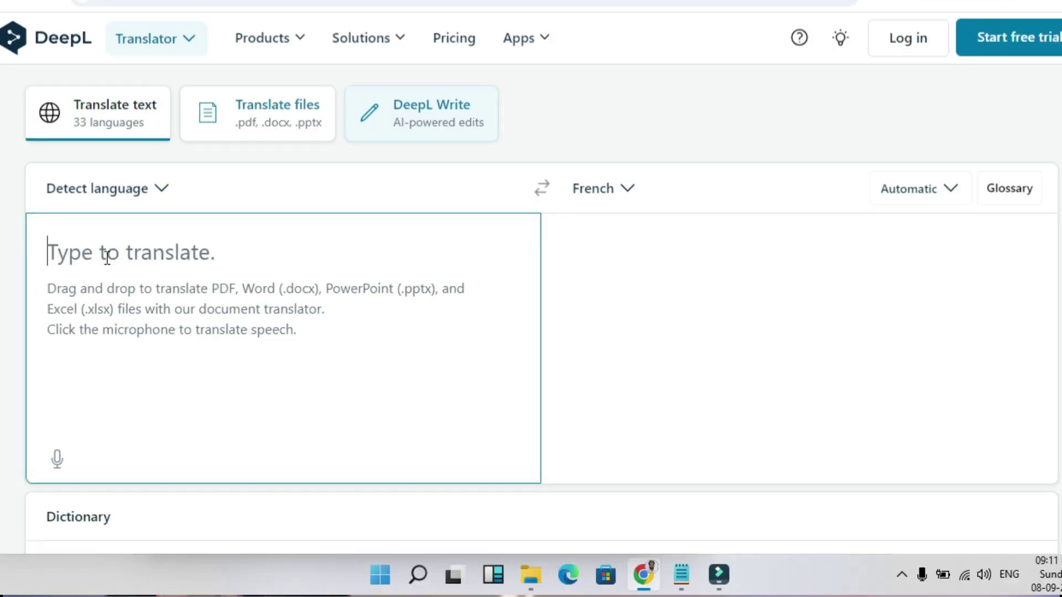
key("ctrl+v")
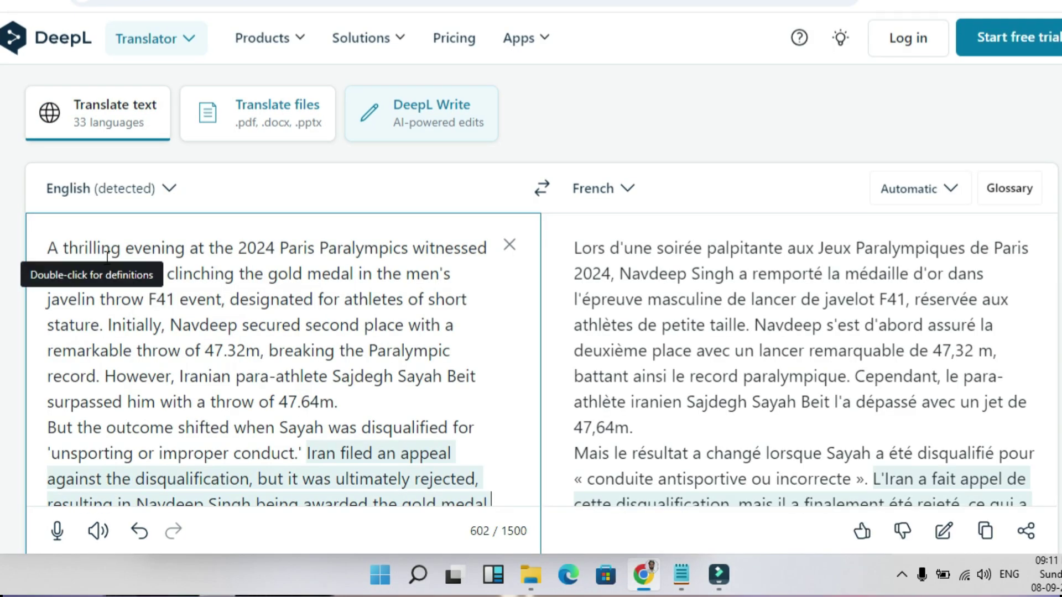
left_click(646, 191)
left_click(642, 224)
left_click(640, 243)
type("g")
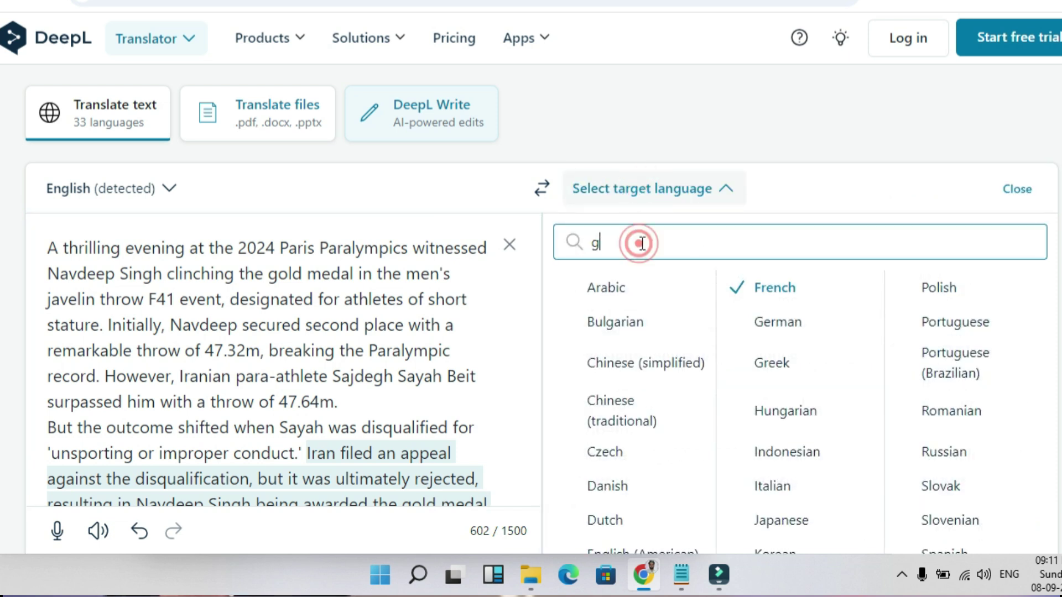
type("erman")
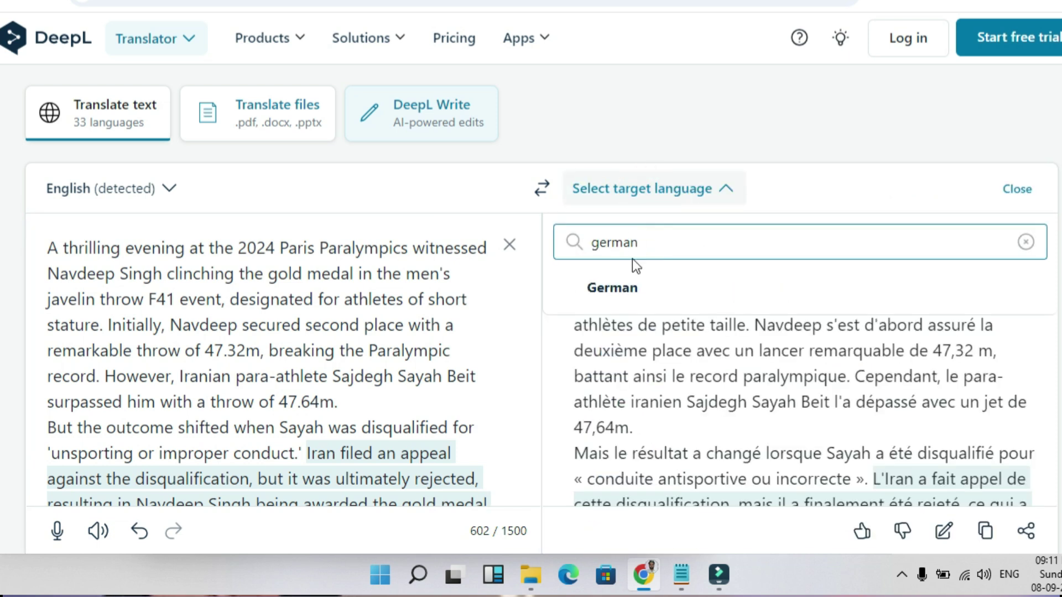
left_click(611, 288)
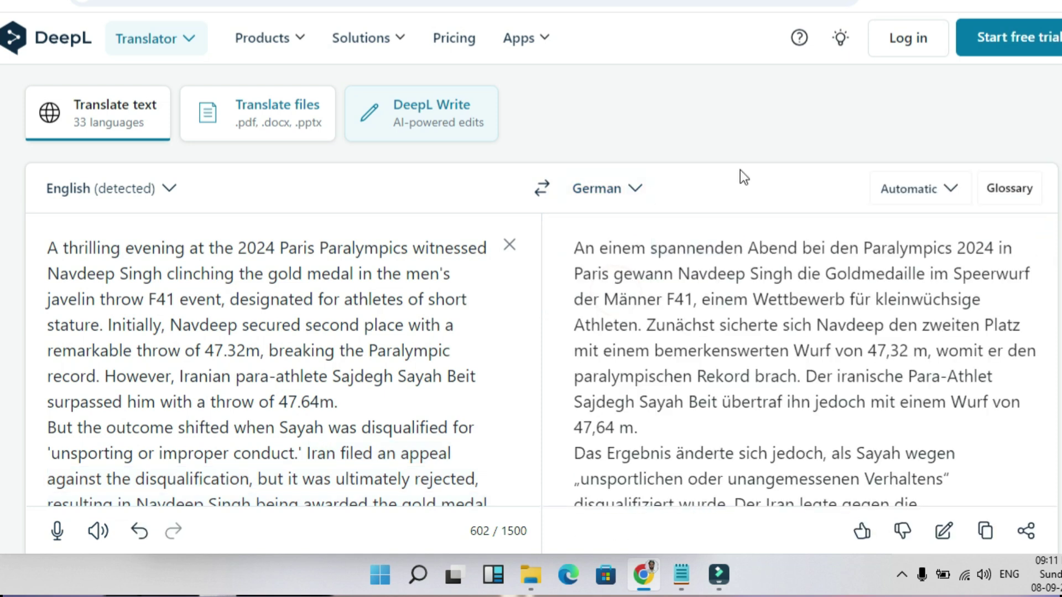
Step: Change the translation's target language to Spanish
scroll(740, 170, "down", 1)
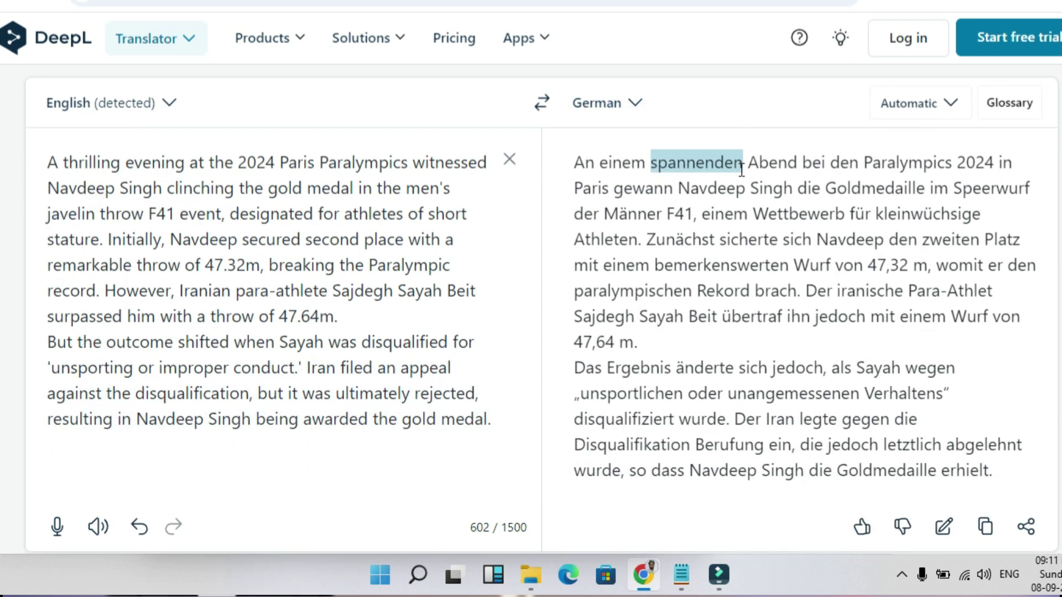
left_click(645, 103)
left_click(628, 161)
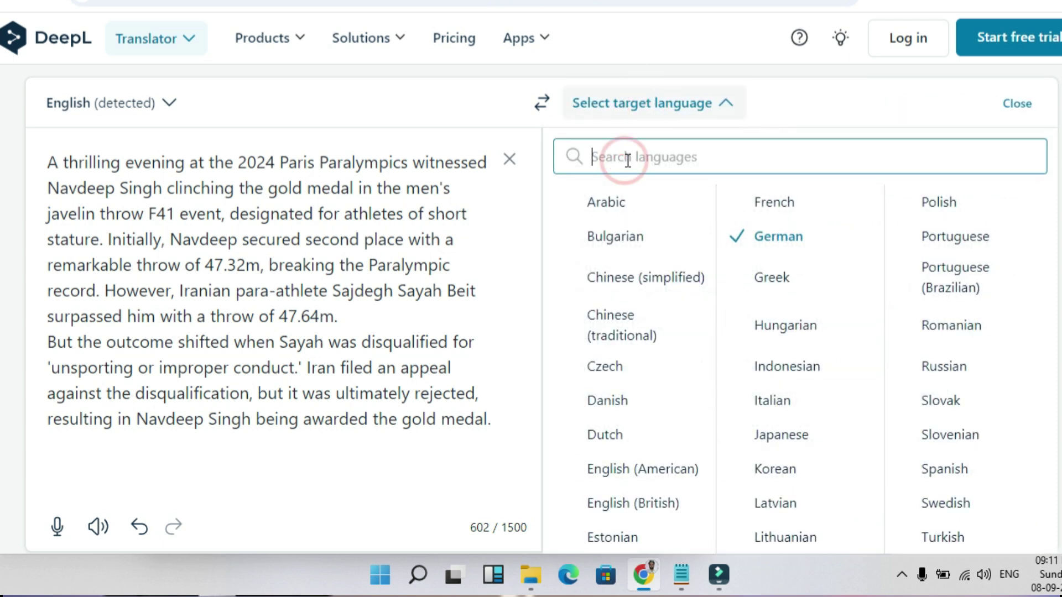
type("spani")
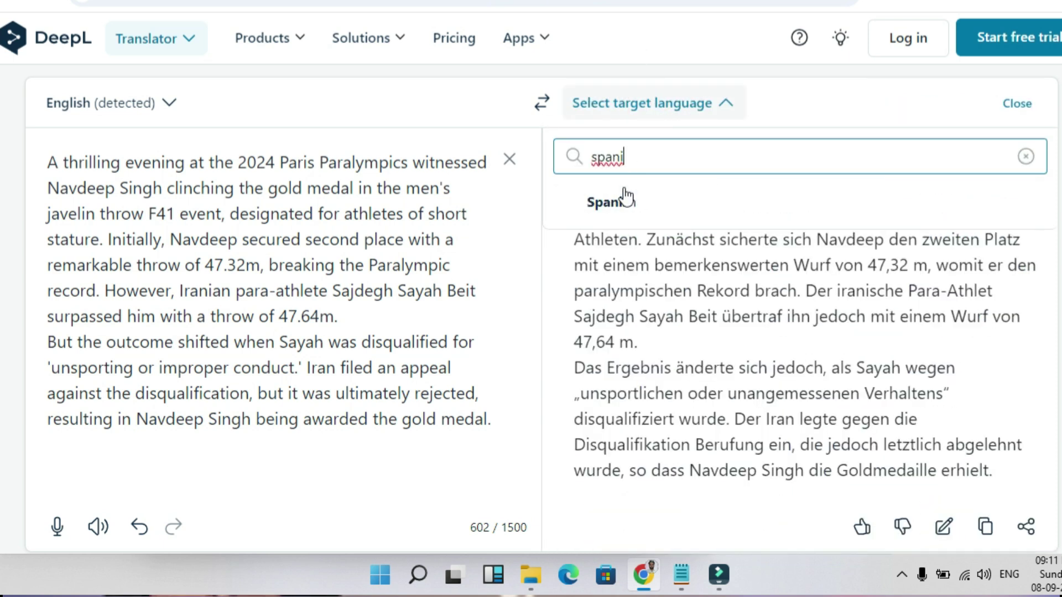
left_click(625, 184)
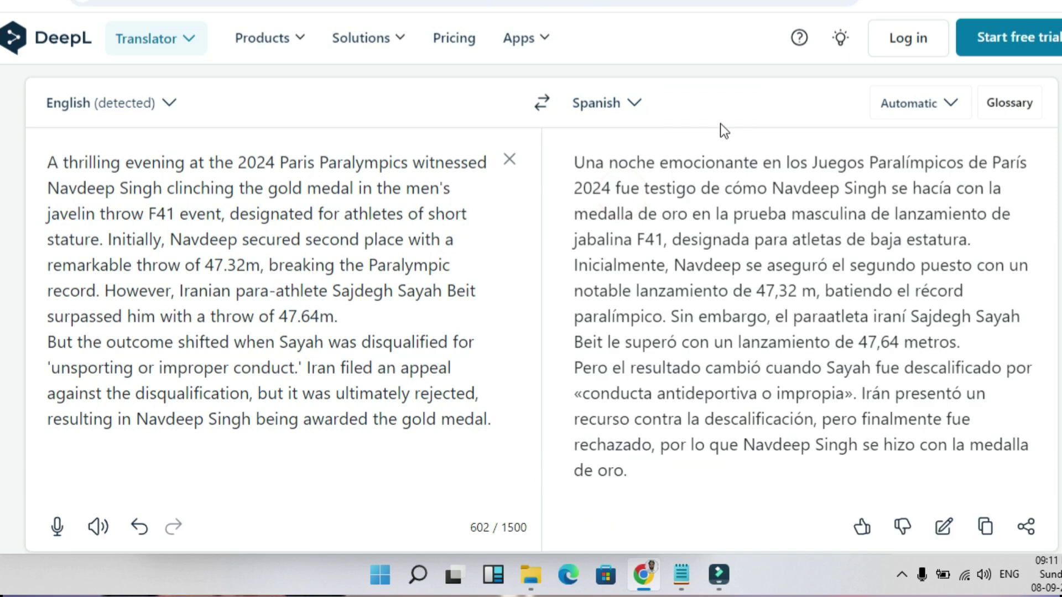
Step: Examine the Spanish translation by selecting its text and comparing its sentences with the English source
left_click_drag(602, 168, 805, 484)
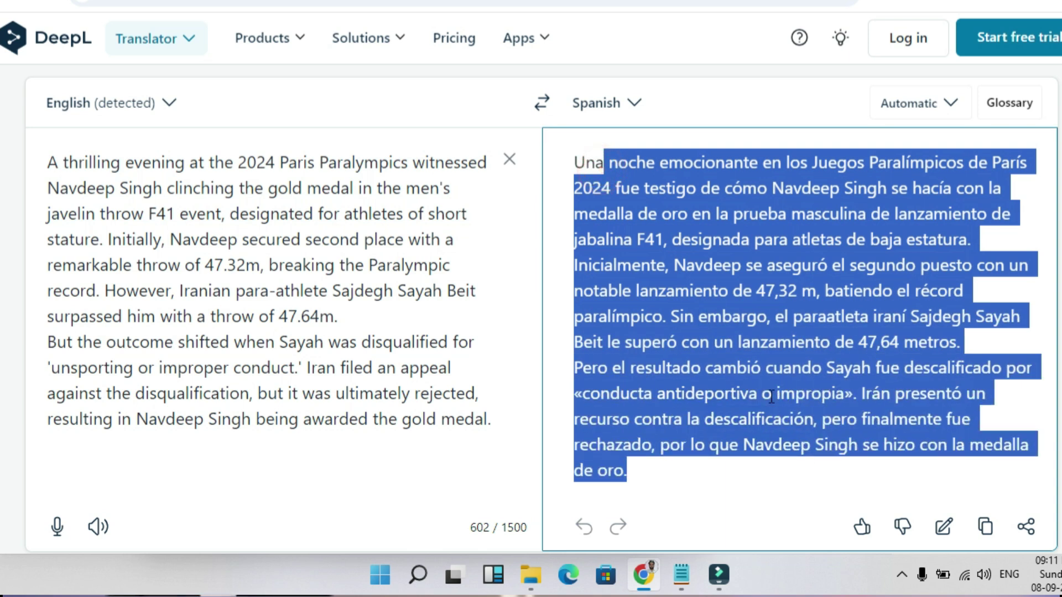
triple_click(740, 255)
left_click(725, 387)
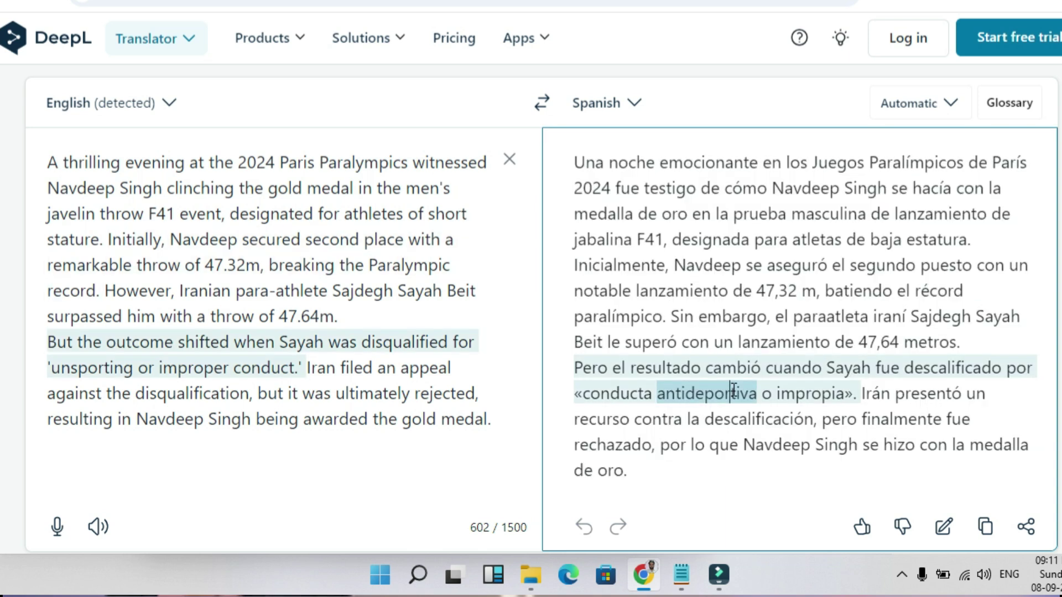
triple_click(726, 390)
left_click(646, 101)
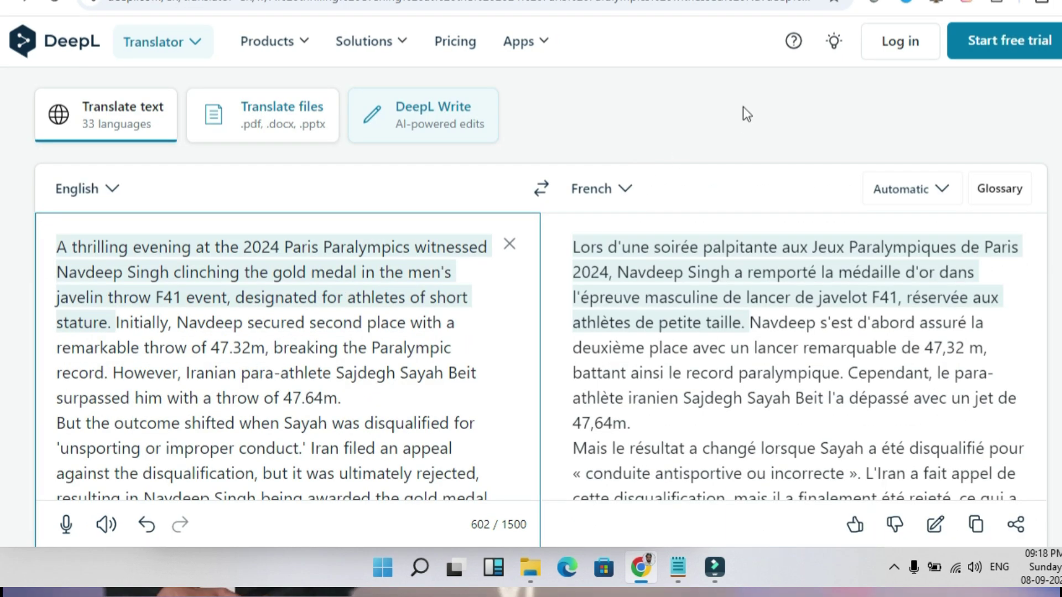
Step: Open DeepL's pricing page and look through it
left_click(446, 39)
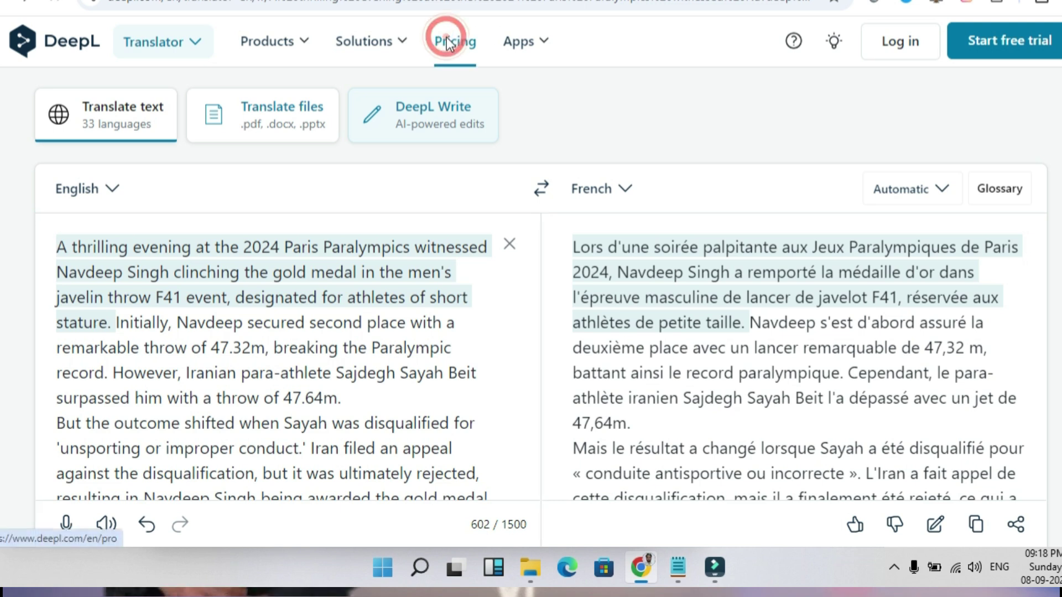
scroll(718, 313, "down", 10)
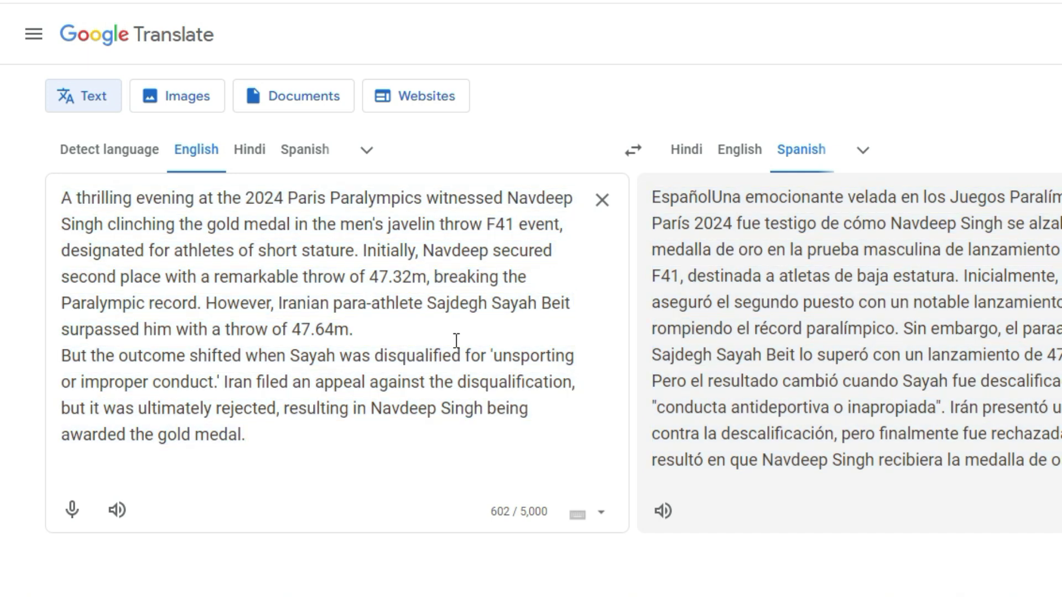
Step: In Google Translate, change the Paralympics passage's target language to French
left_click(869, 151)
type("french")
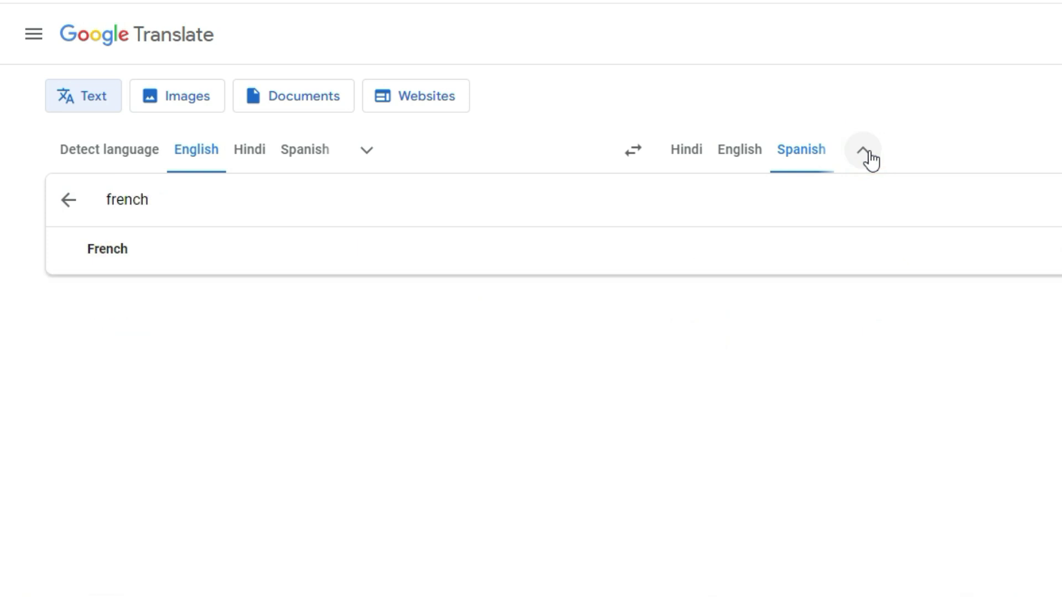
left_click(107, 257)
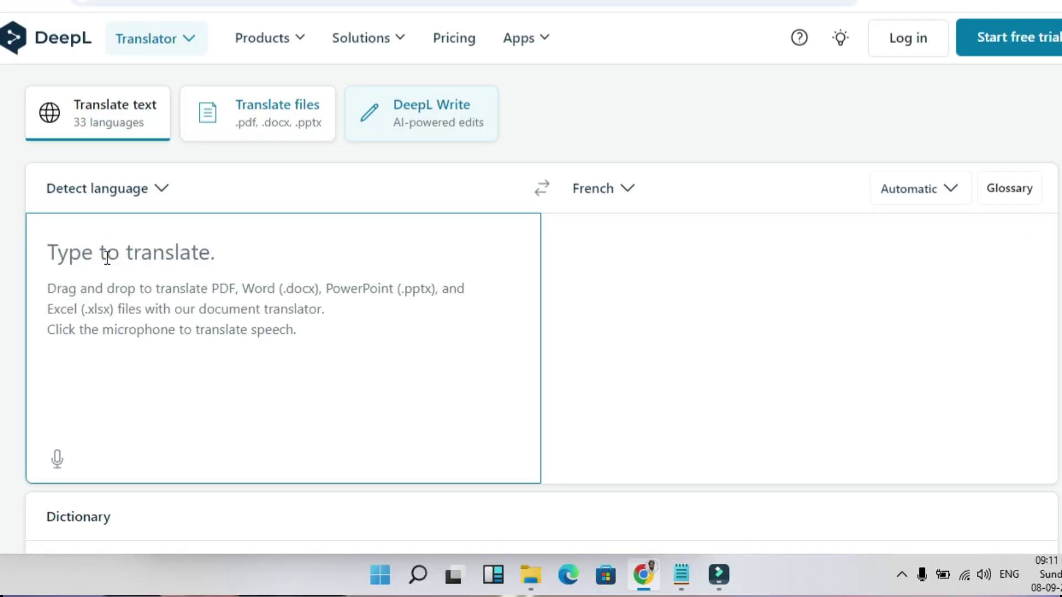
Step: In DeepL, paste the Paralympics passage again, translate it into German and inspect the resulting text
key("ctrl+v")
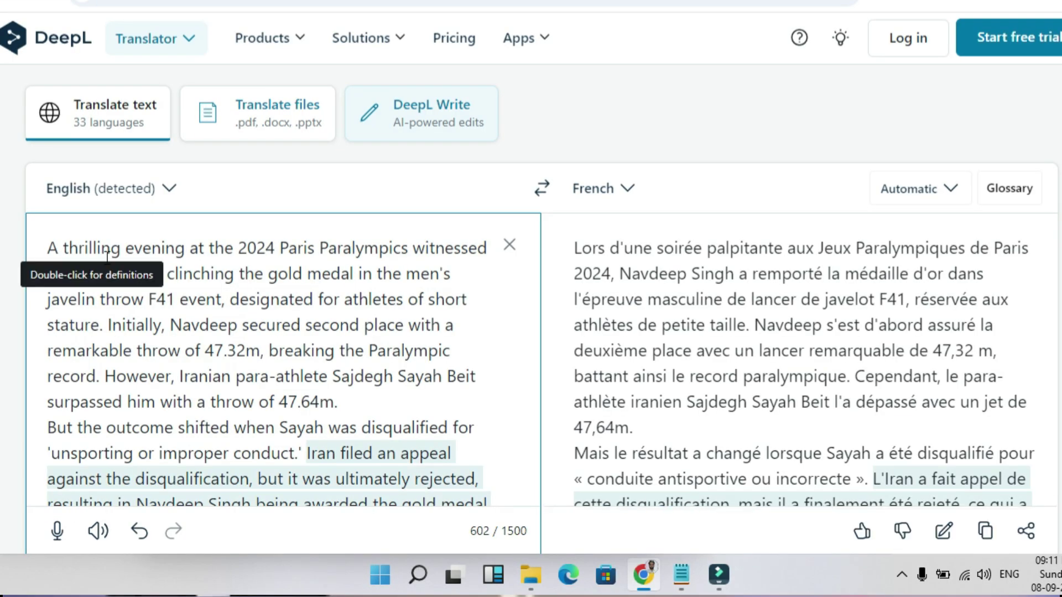
left_click(645, 191)
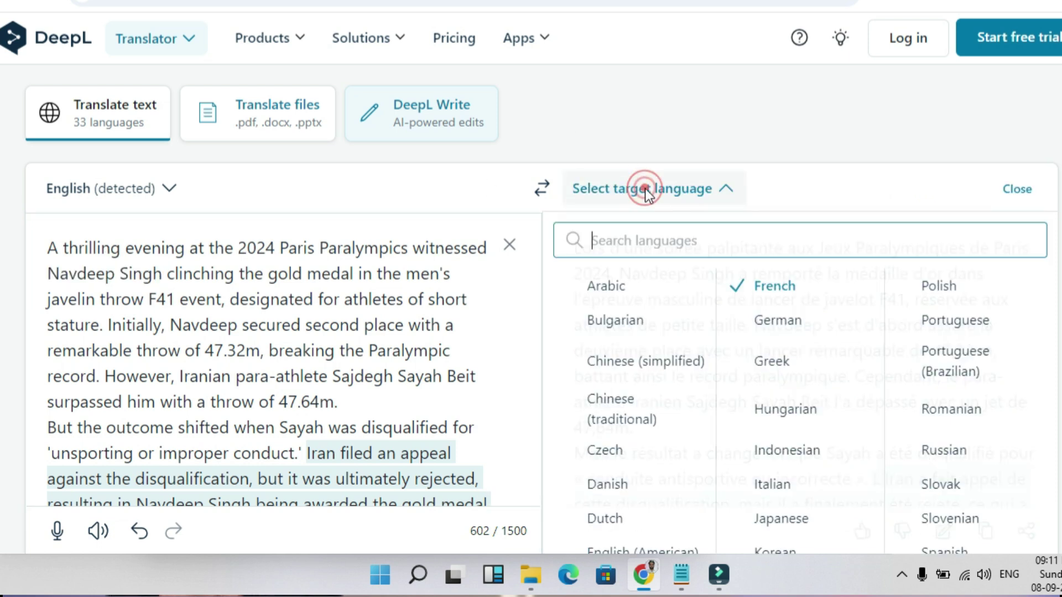
left_click(642, 243)
type("german")
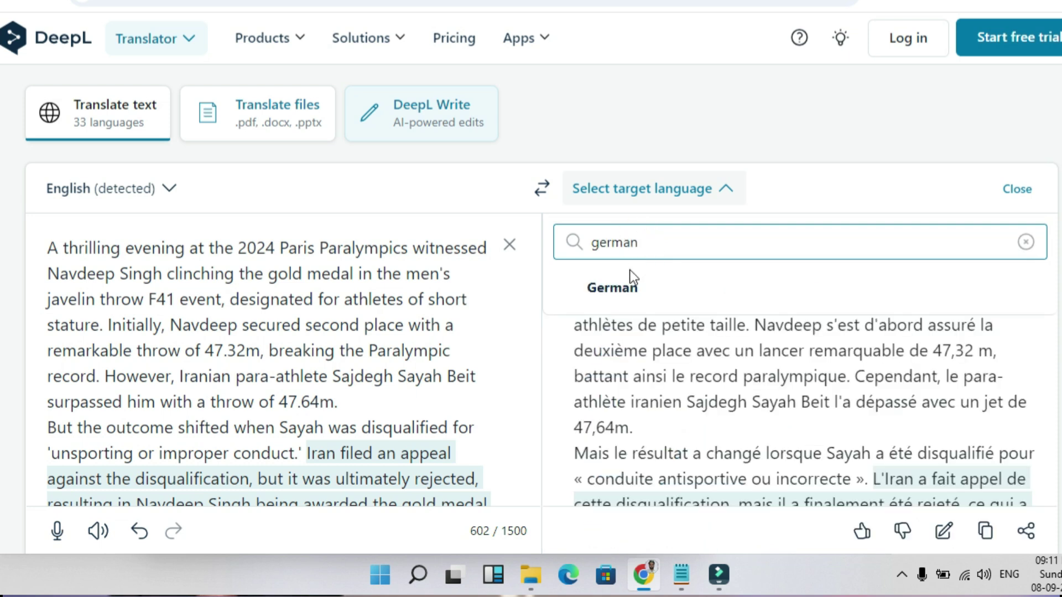
left_click(616, 288)
double_click(681, 245)
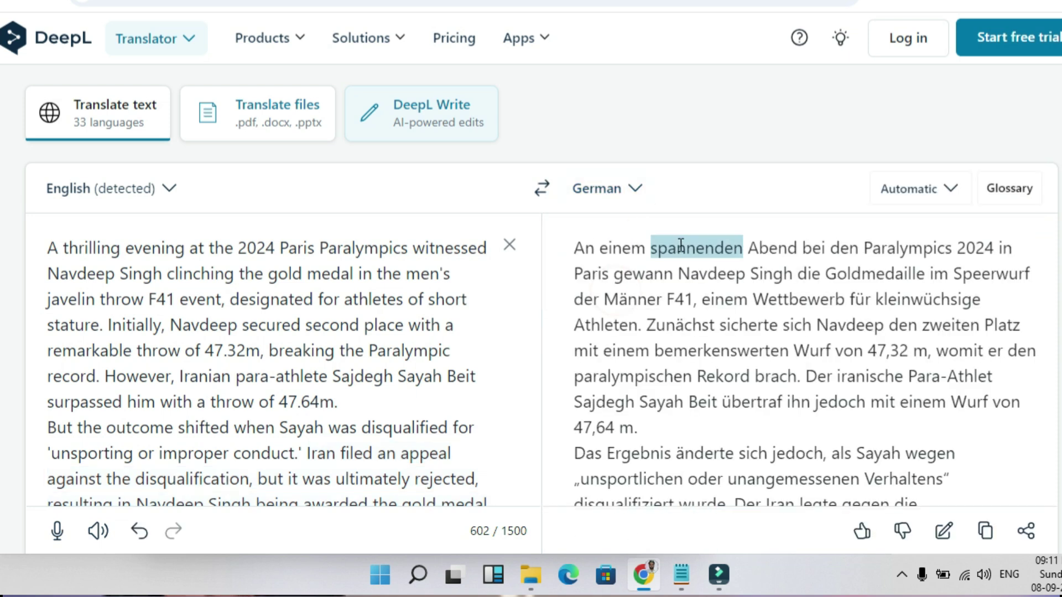
left_click(740, 170)
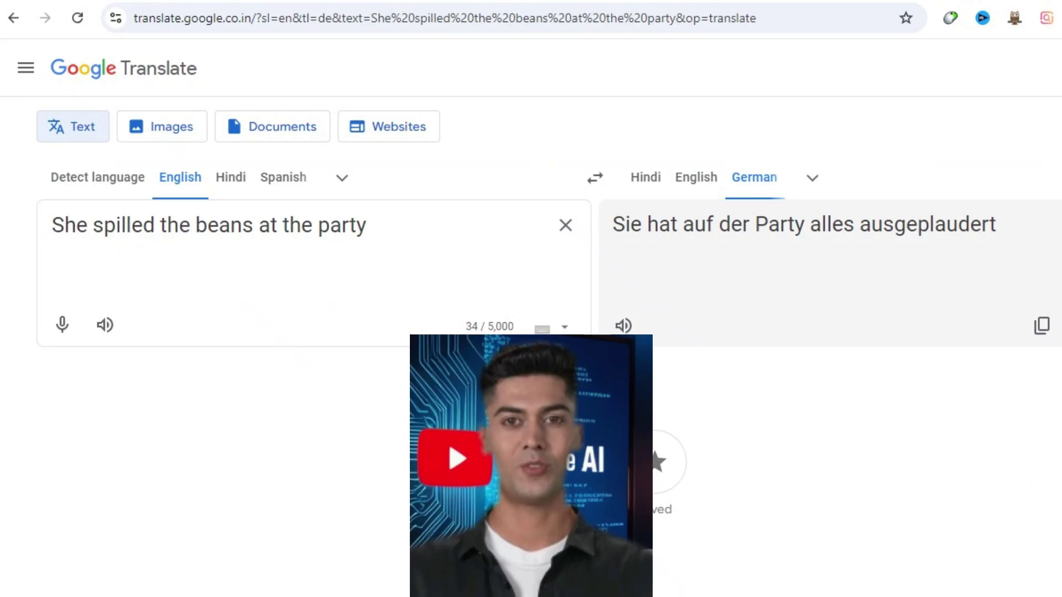